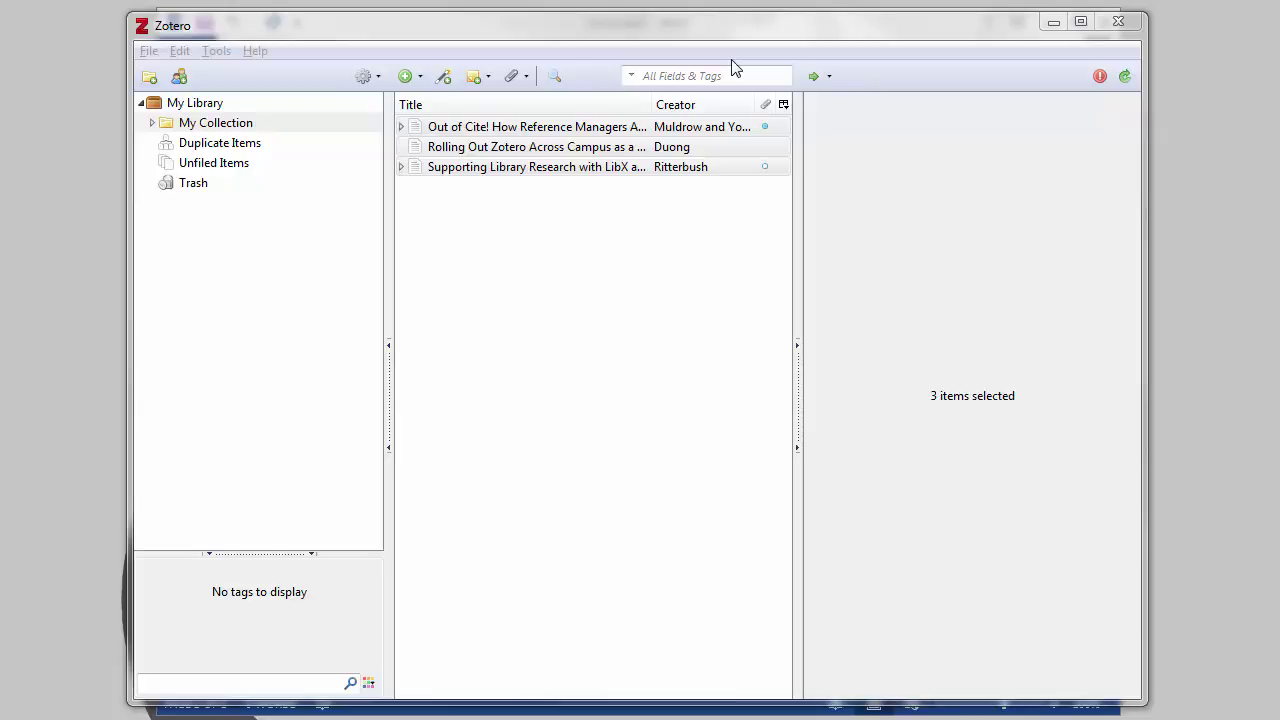
# Copy a Chicago Manual of Style 16th edition (note) bibliography of the three selected references to the clipboard
pyautogui.click(618, 133)
pyautogui.keyDown('ctrl'); pyautogui.click(560, 147); pyautogui.keyUp('ctrl')
pyautogui.keyDown('ctrl'); pyautogui.click(610, 170); pyautogui.keyUp('ctrl')
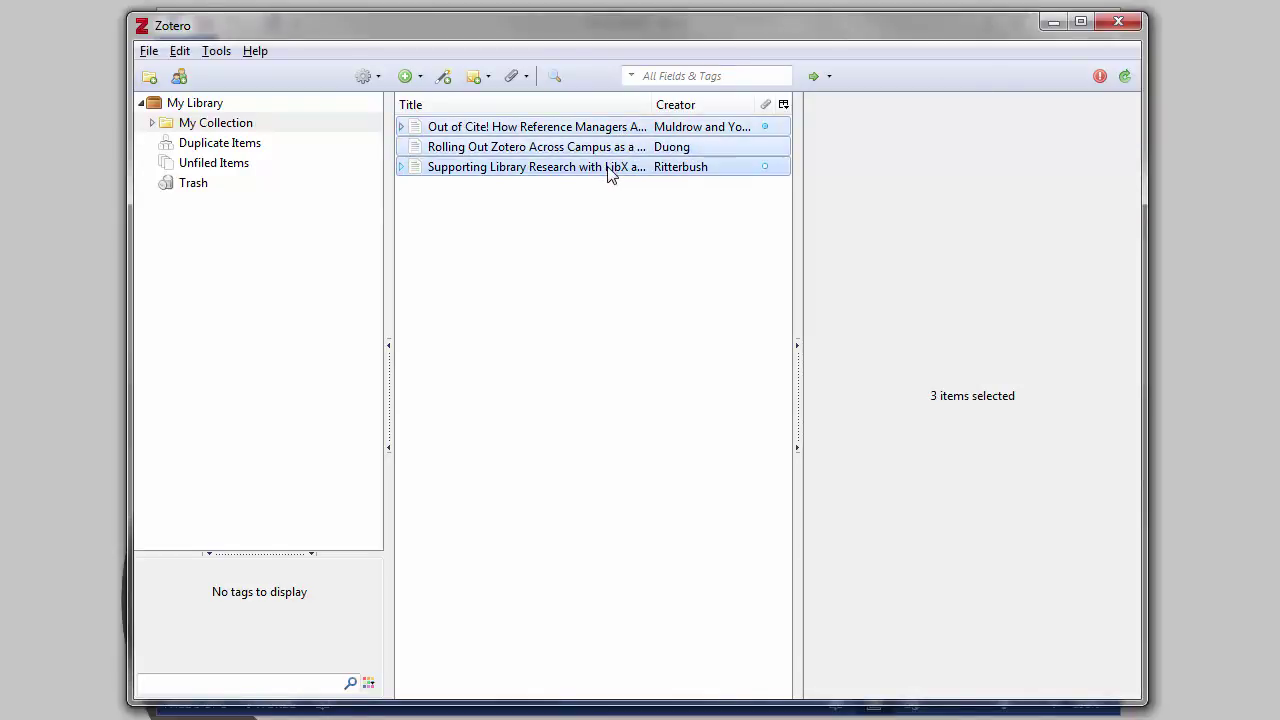
pyautogui.rightClick(610, 172)
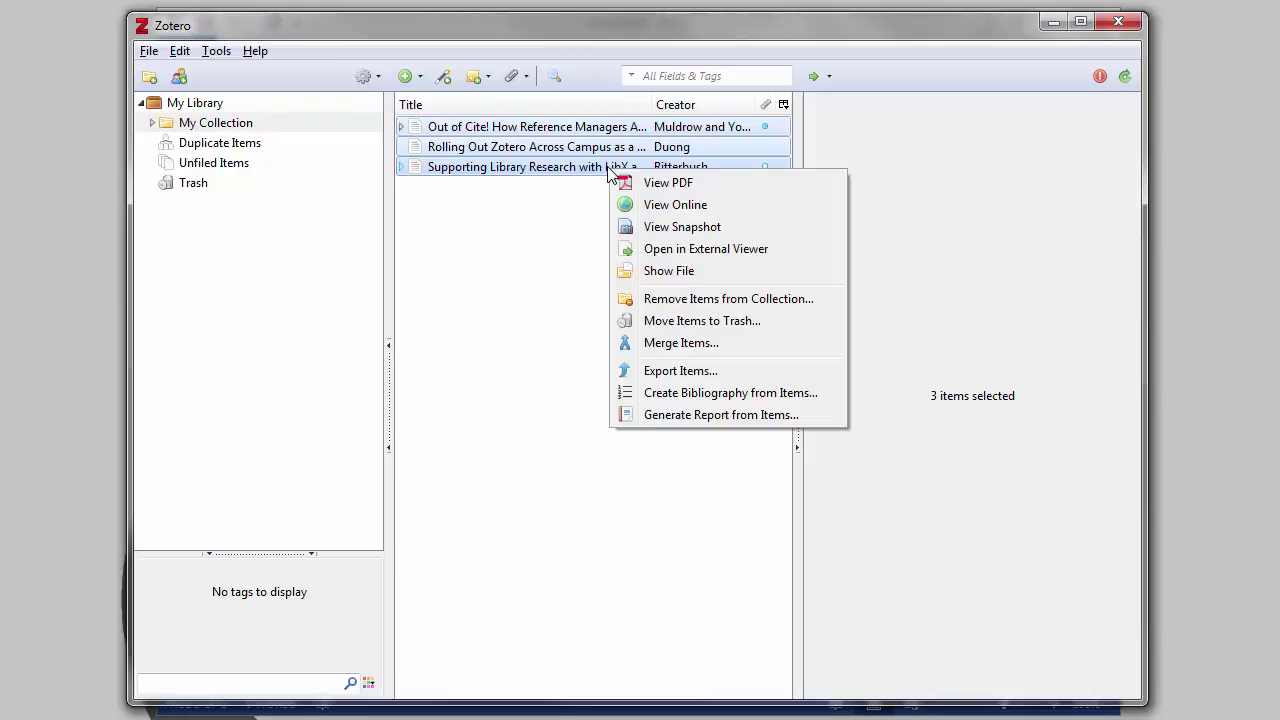
pyautogui.click(749, 394)
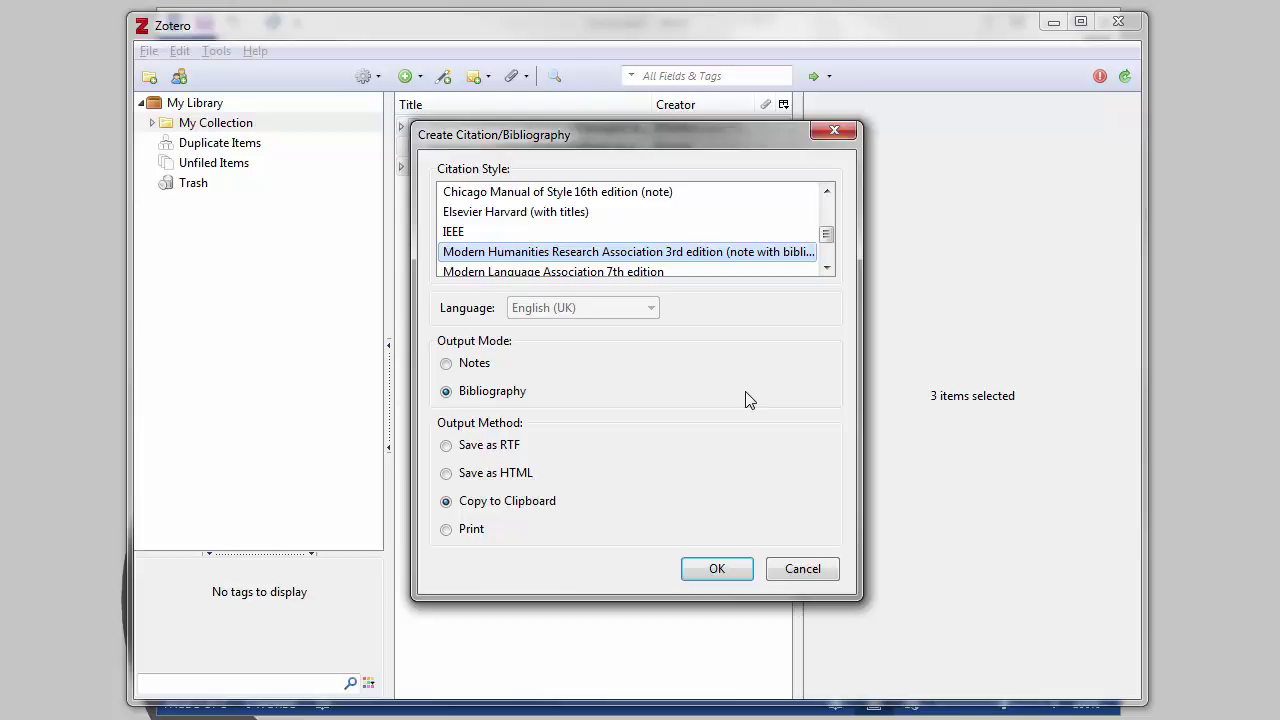
pyautogui.click(586, 199)
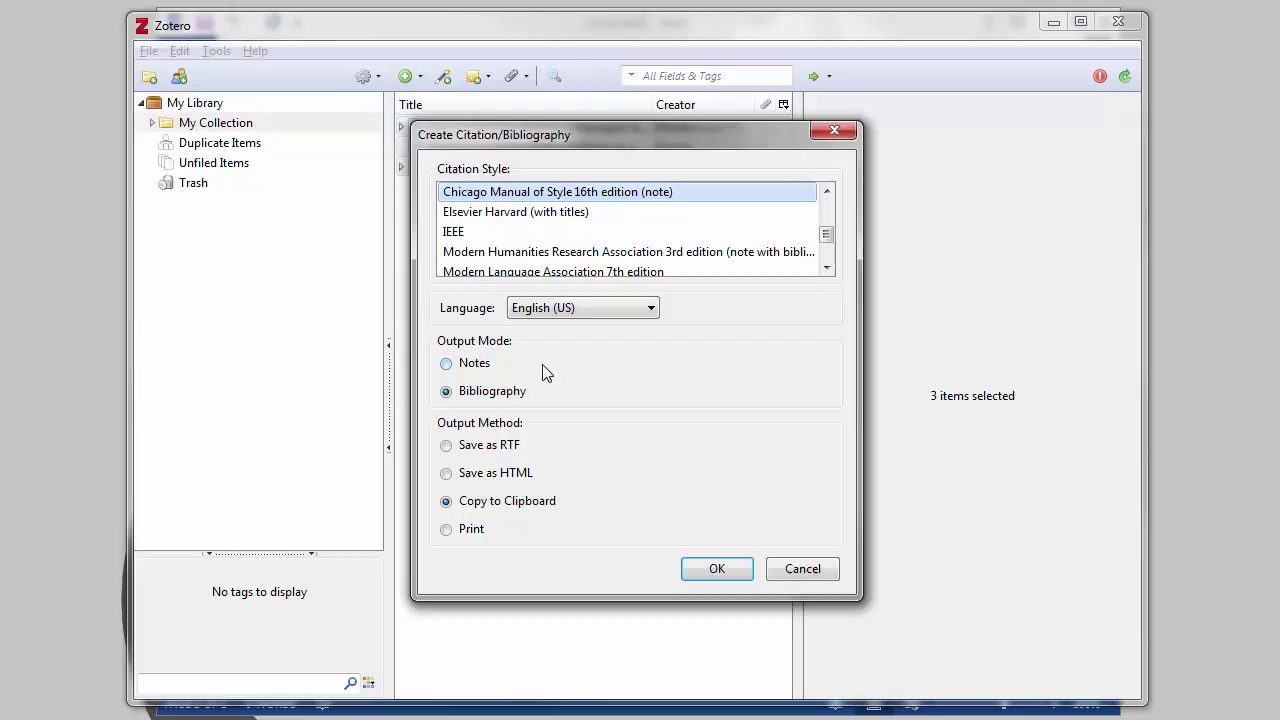
pyautogui.click(446, 392)
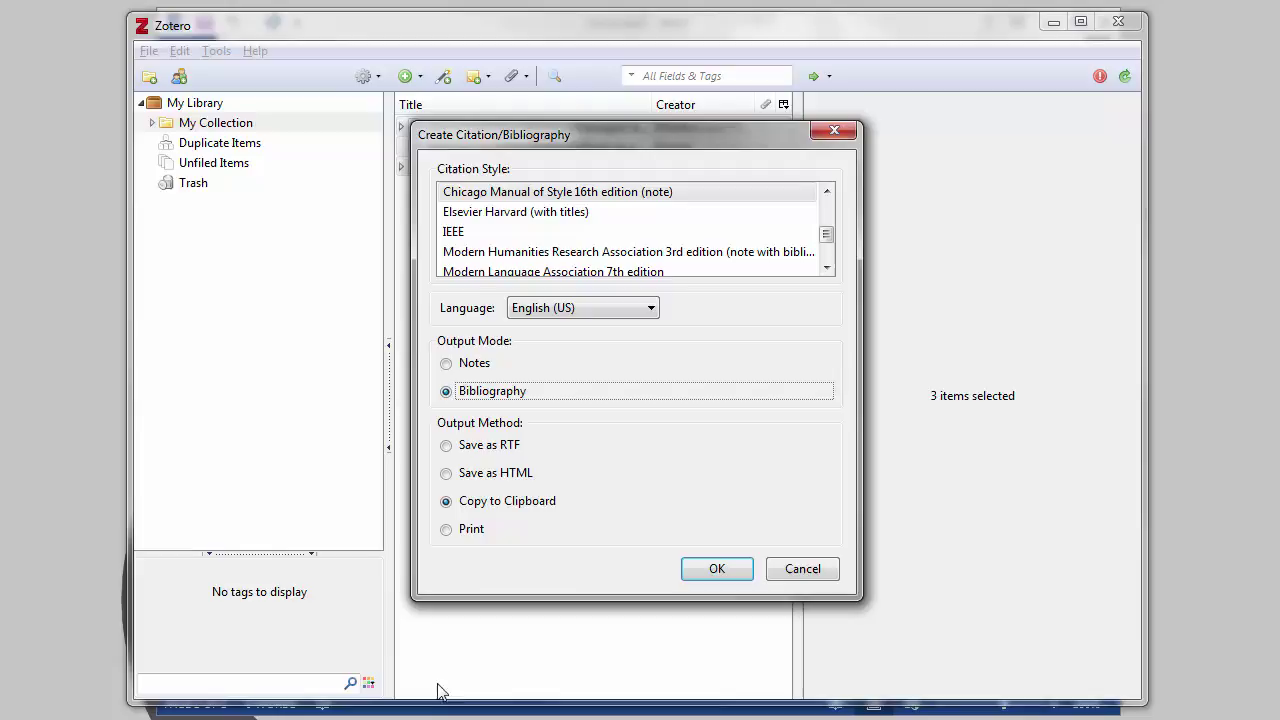
pyautogui.click(438, 714)
# Paste the three-reference bibliography into Word, then start a bibliography from the whole My Collection
pyautogui.write('Duong, Khue. "Rolling Out Zotero Across Campus as a Part of a Science Librarian’s Outreach Efforts." Science & Technology Libraries 29, no. 4 (December 6, 2010): 315–24. doi:10.1080/0194262X.2010.523309. Muldrow, Jason, and Stephen Yoder. "Out of Cite! How Reference Managers Are Taking Research to the Next Level." PS: Political Science and Politics 42, no. 1 (2009): 167–72. Ritterbush, Jon. "Supporting Library Research with LibX and Zotero." Journal of Web Librarianship 1, no. 3 (October 1, 2007): 111–22. doi:10.1300/J502v01n03_08.')
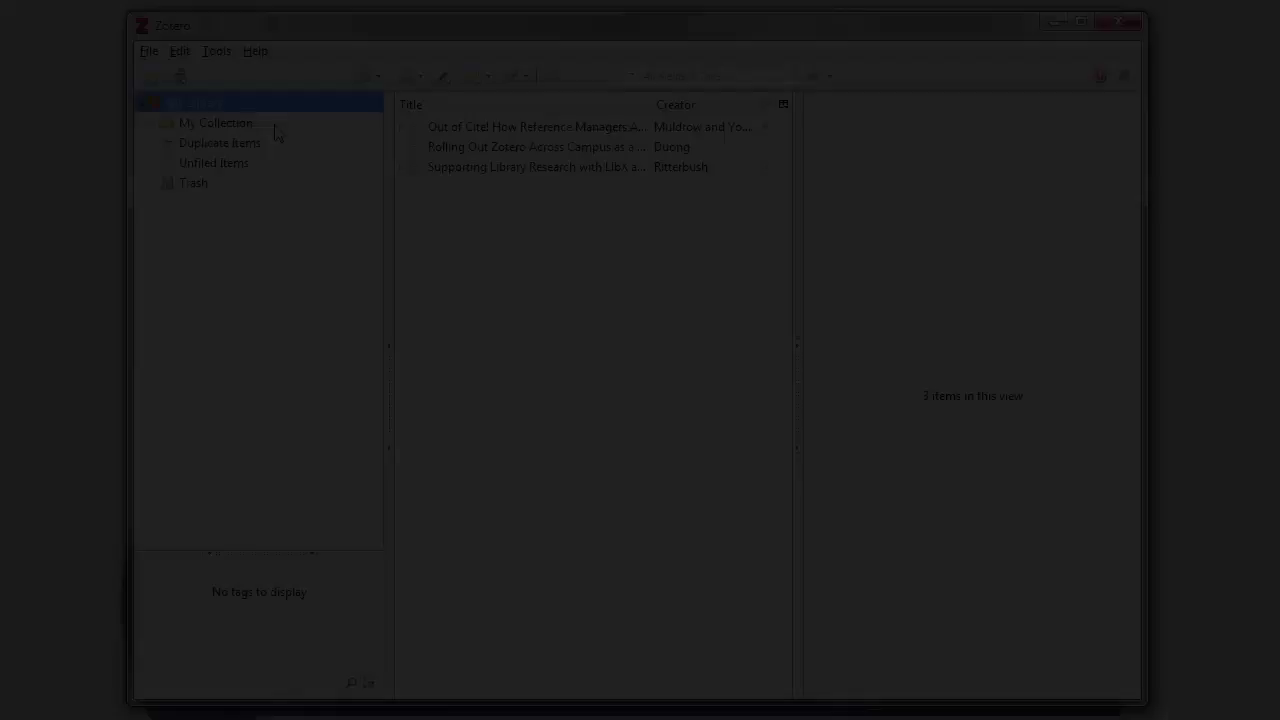
pyautogui.rightClick(277, 128)
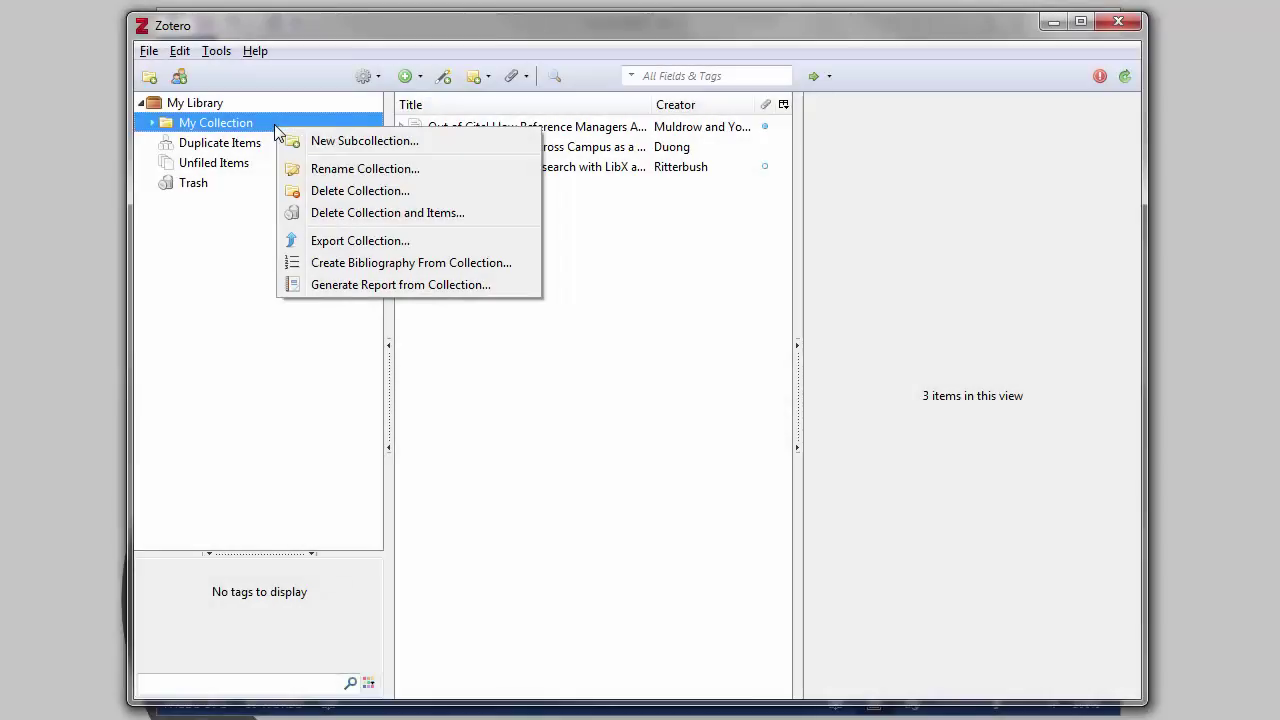
pyautogui.click(400, 264)
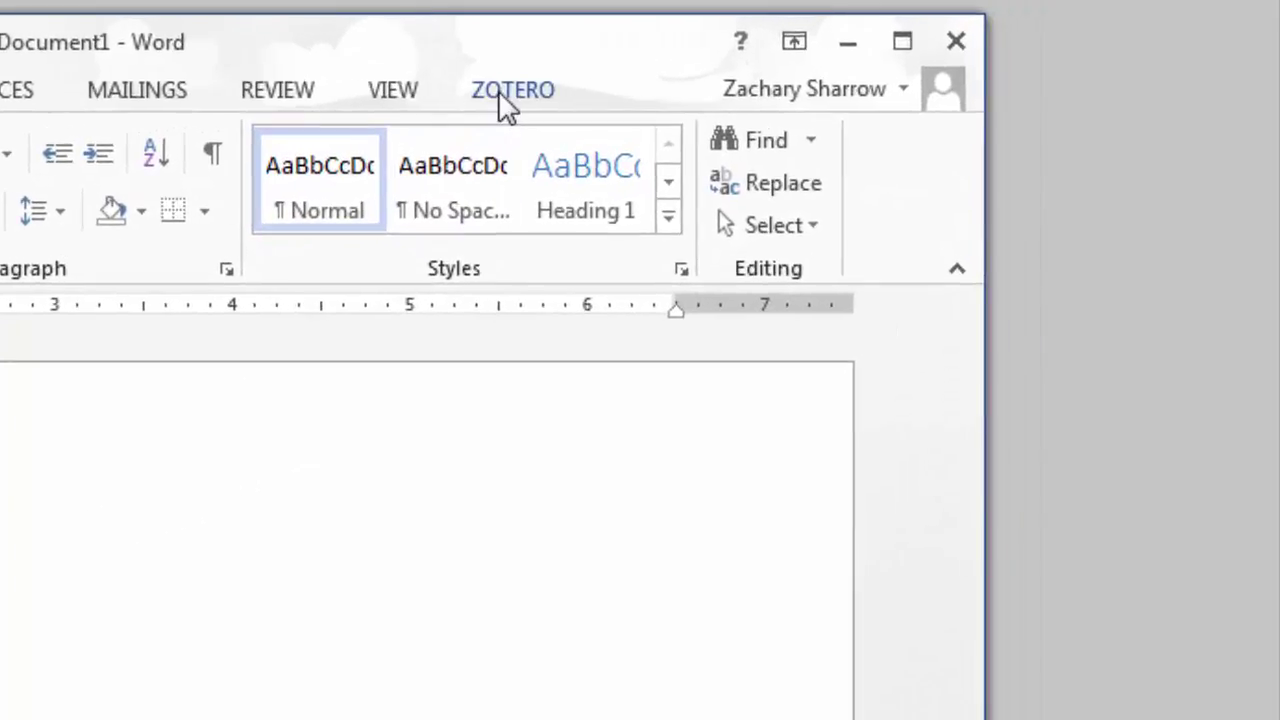
# With the Zotero tab showing, type 'Zotero is a fantastic reference manager' on the blank page
pyautogui.click(505, 92)
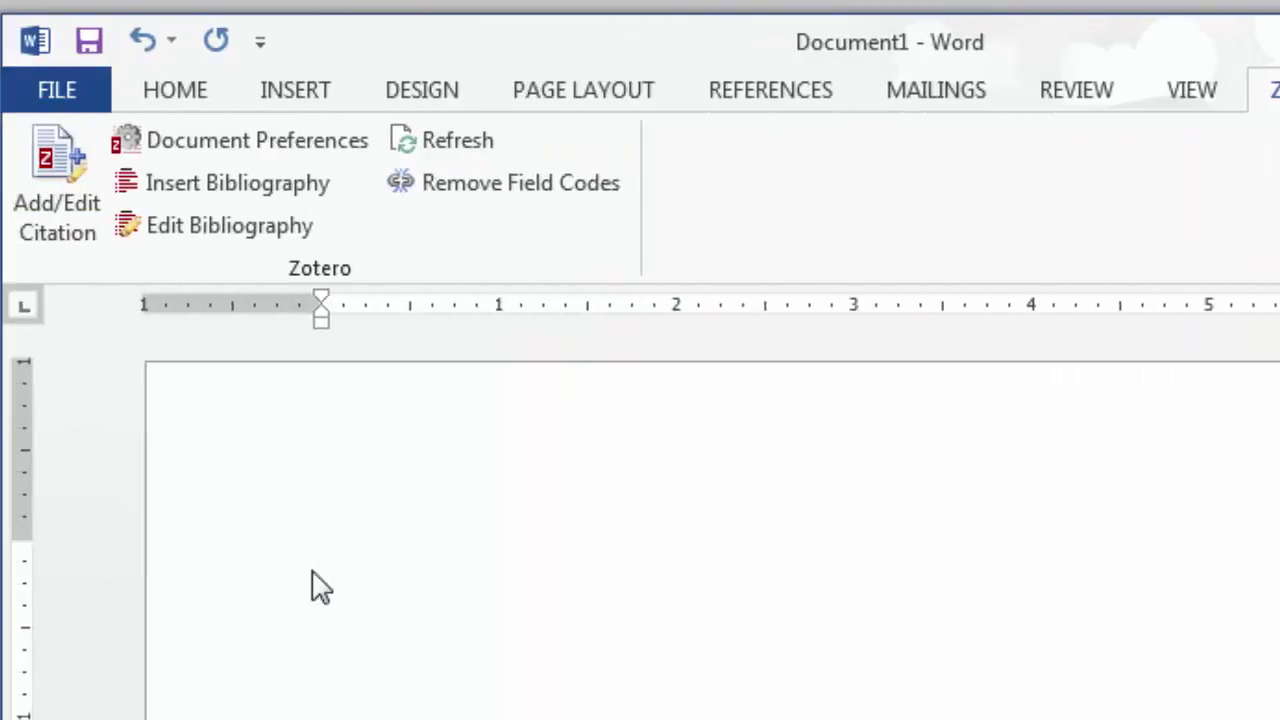
pyautogui.write('Zotero is ')
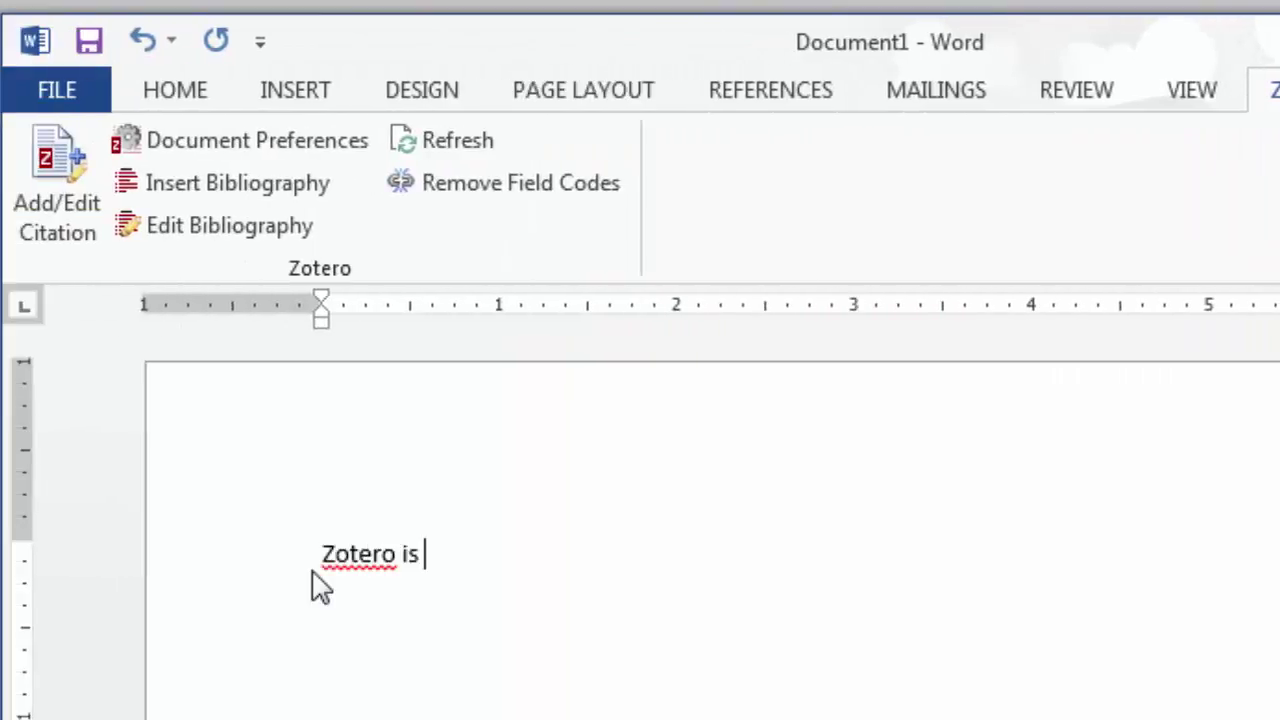
pyautogui.write('a fant')
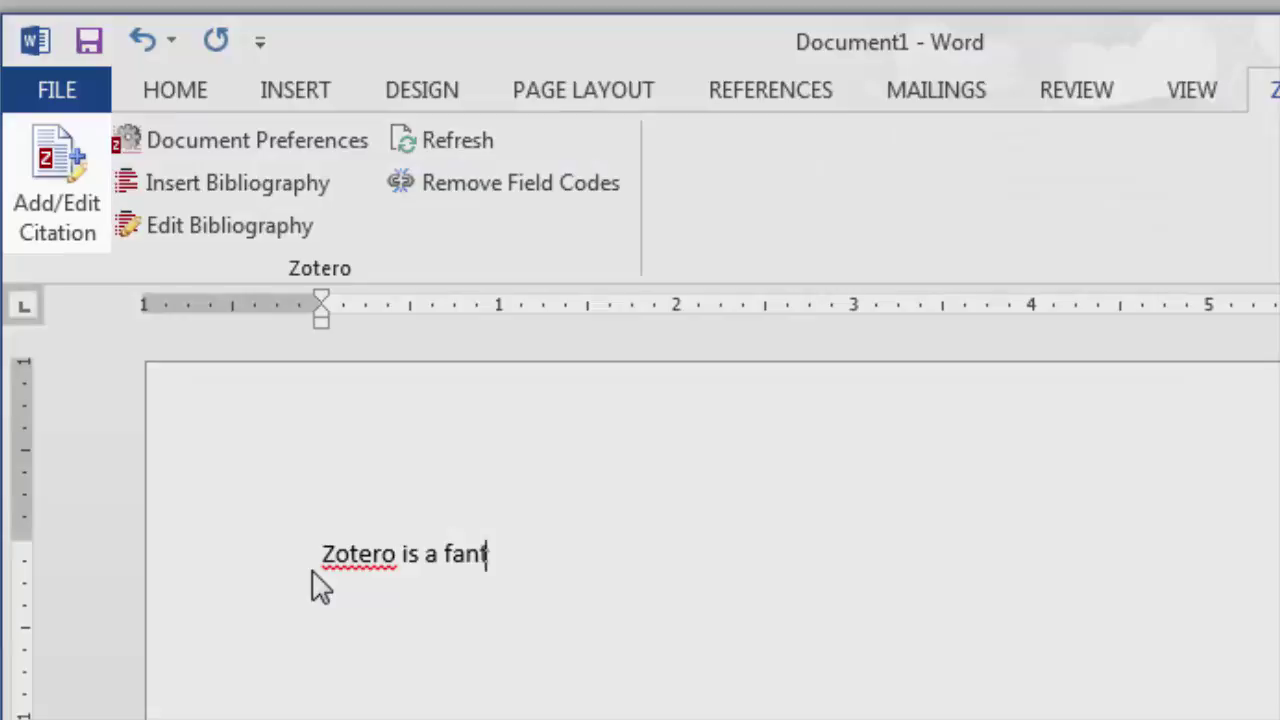
pyautogui.write('astic reference manag')
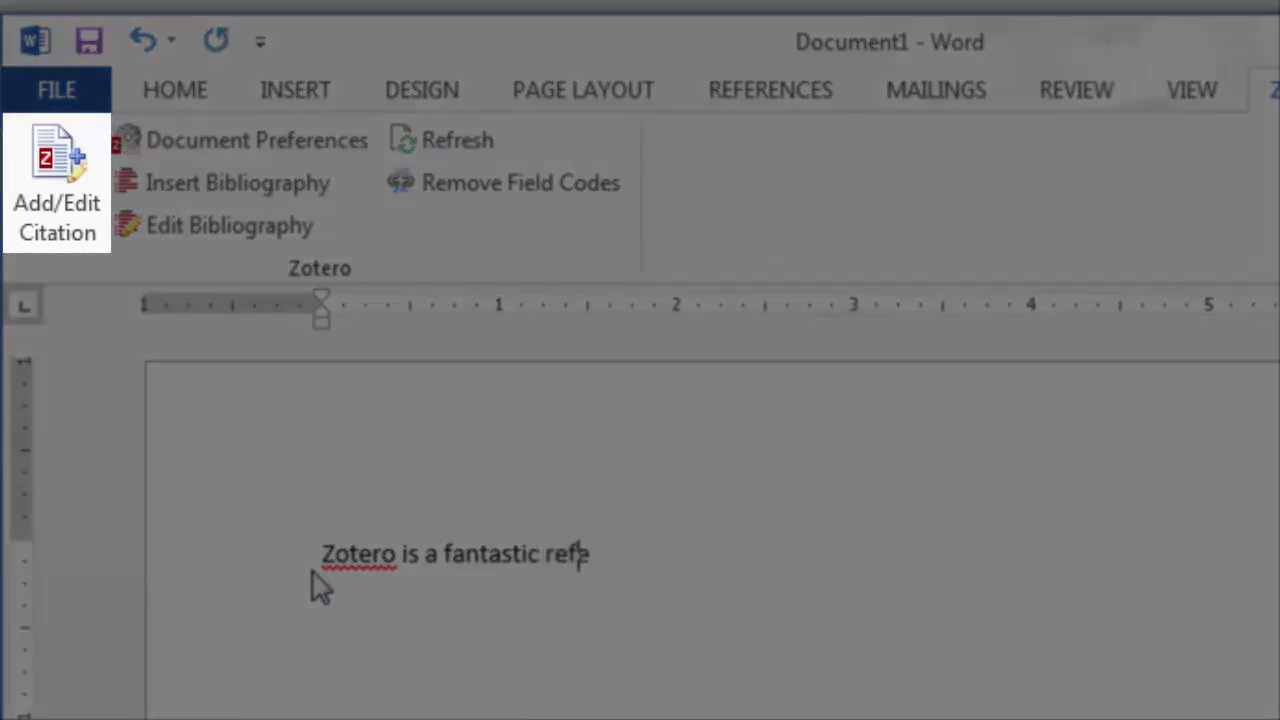
pyautogui.write('er')
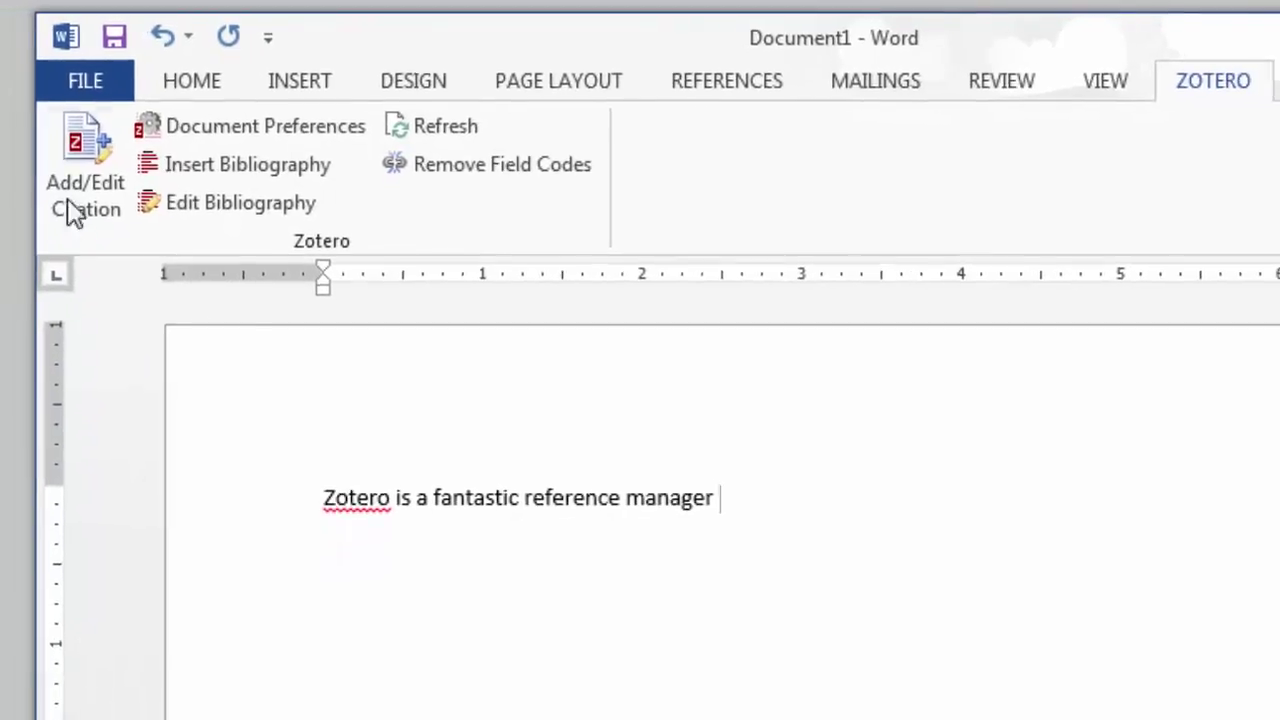
# Add a citation after the sentence, choosing American Psychological Association 6th edition as the document style
pyautogui.click(151, 112)
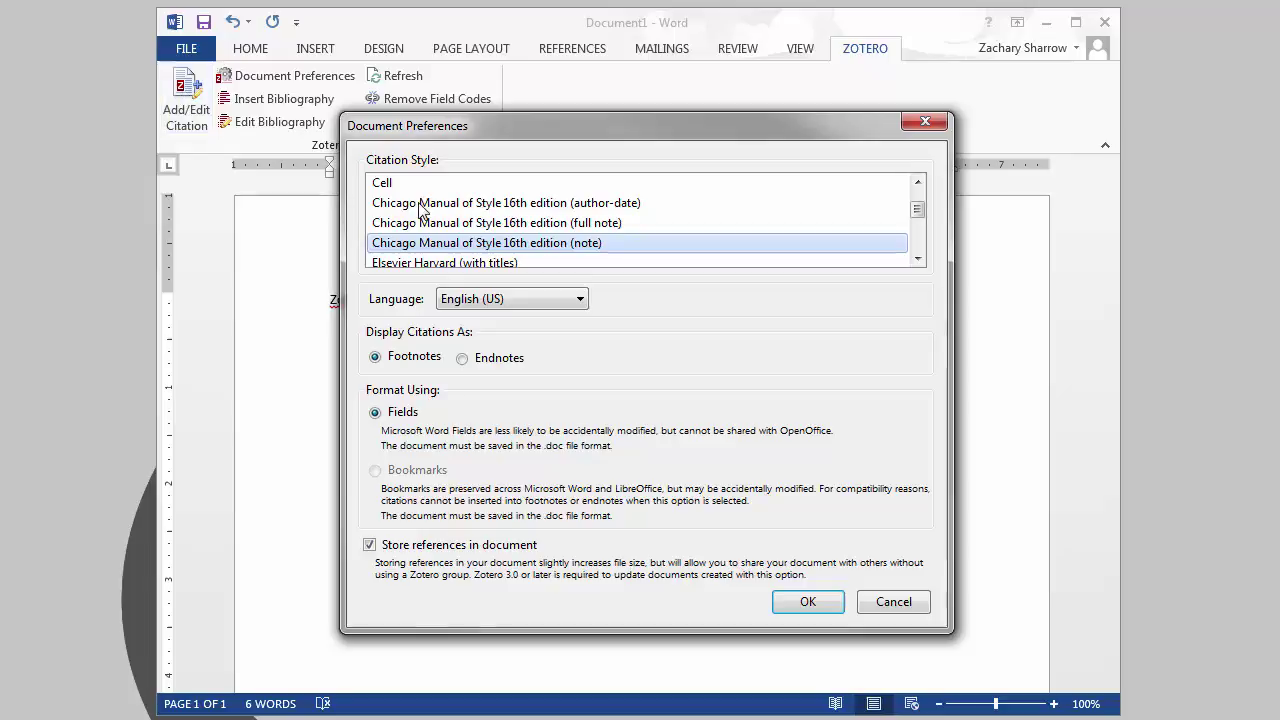
pyautogui.scroll(1, 416, 196)
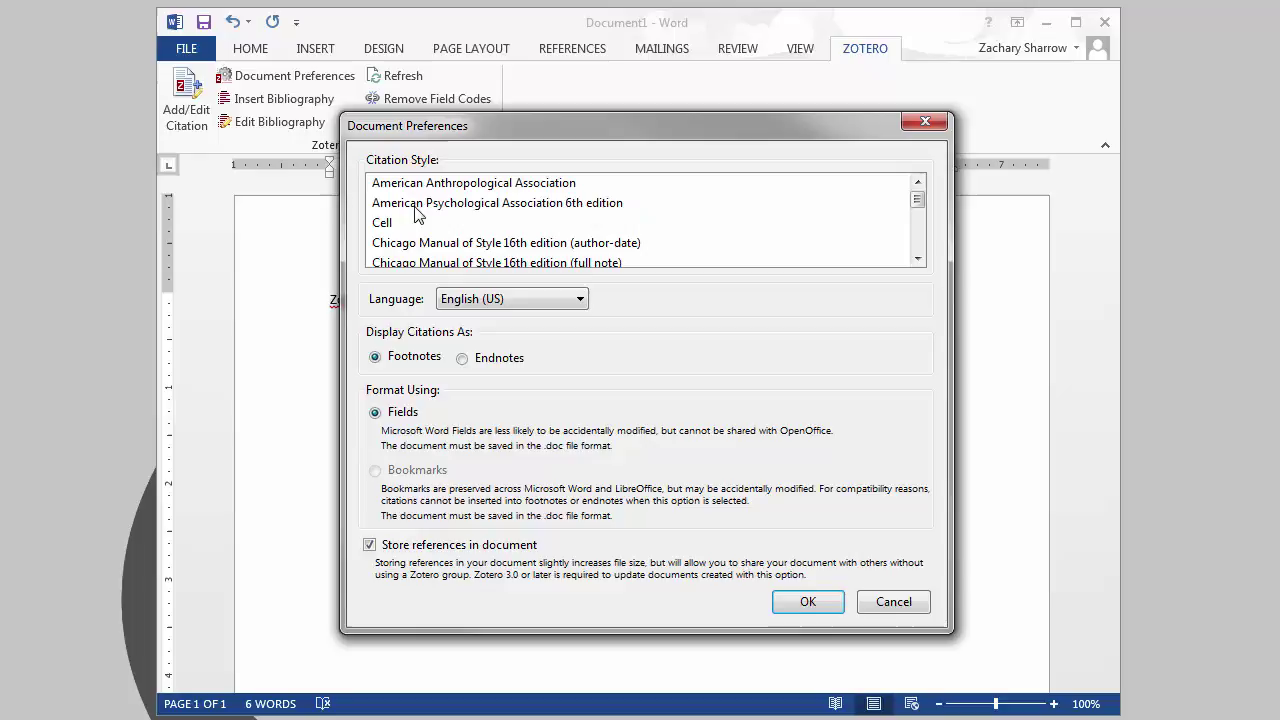
pyautogui.click(416, 206)
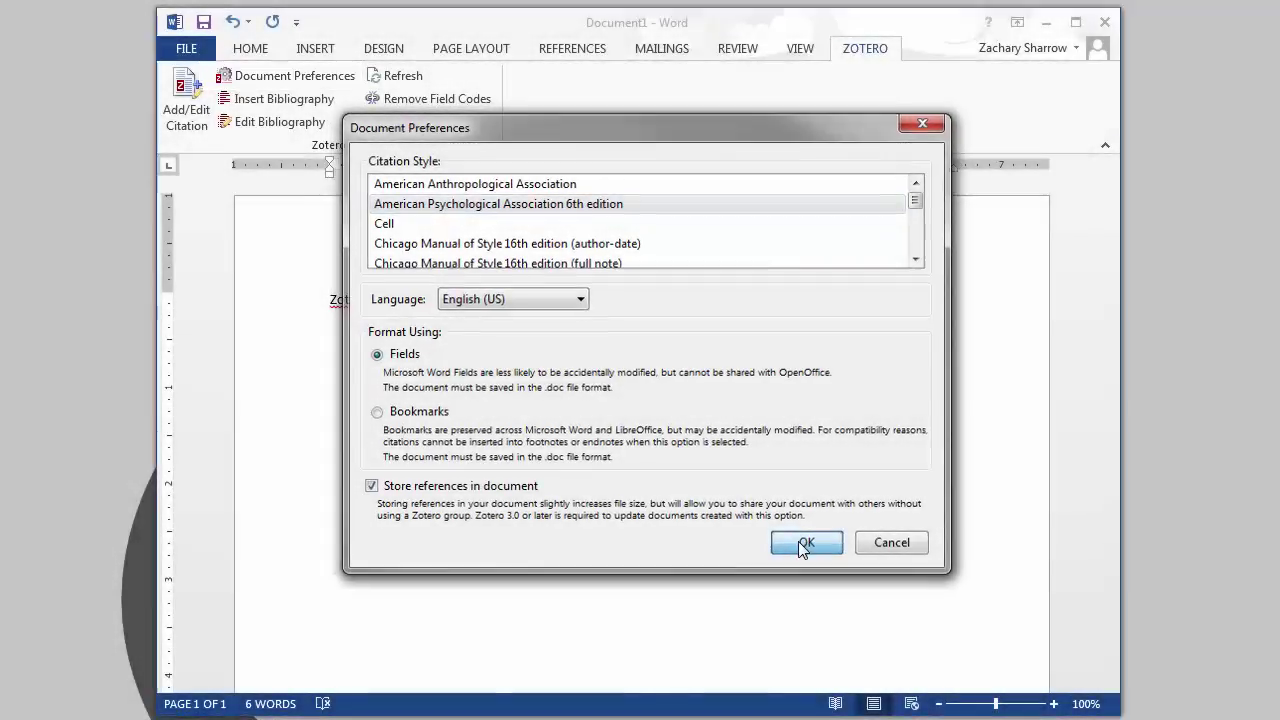
pyautogui.click(806, 544)
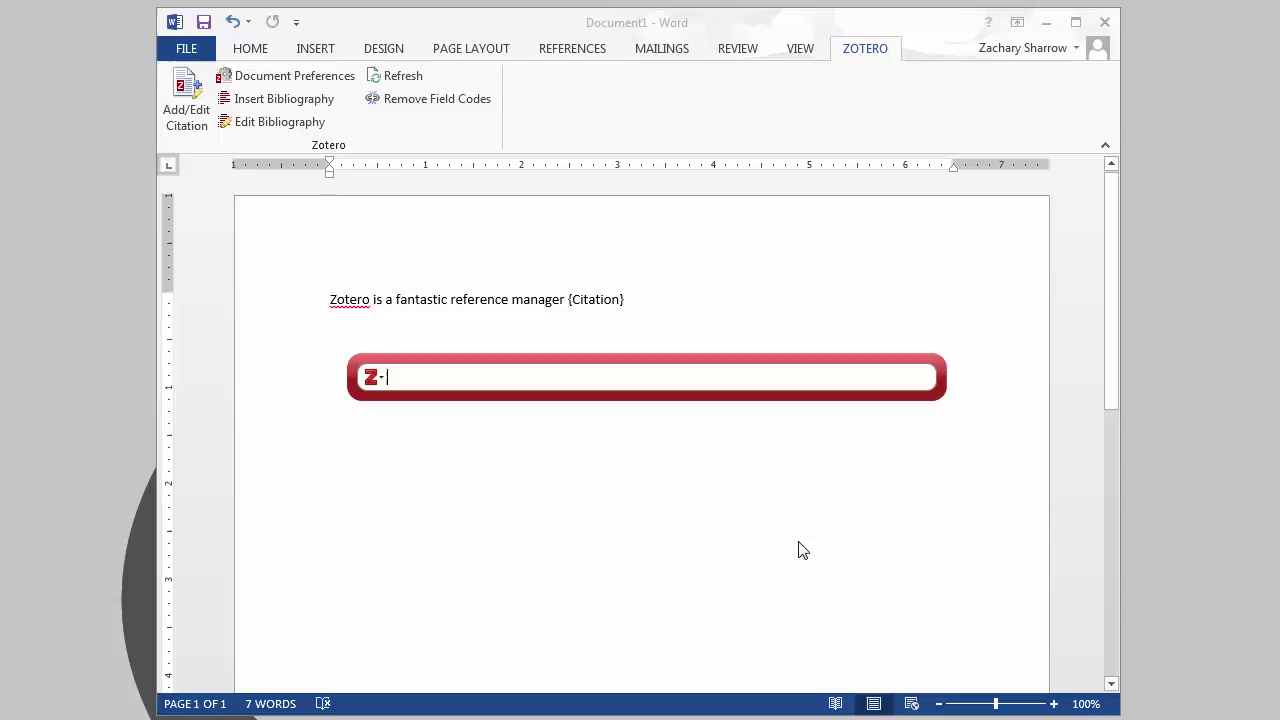
# Cite the Duong 2010 and Ritterbush 2007 articles, end the sentence with a period, and start a new line
pyautogui.write('zoter')
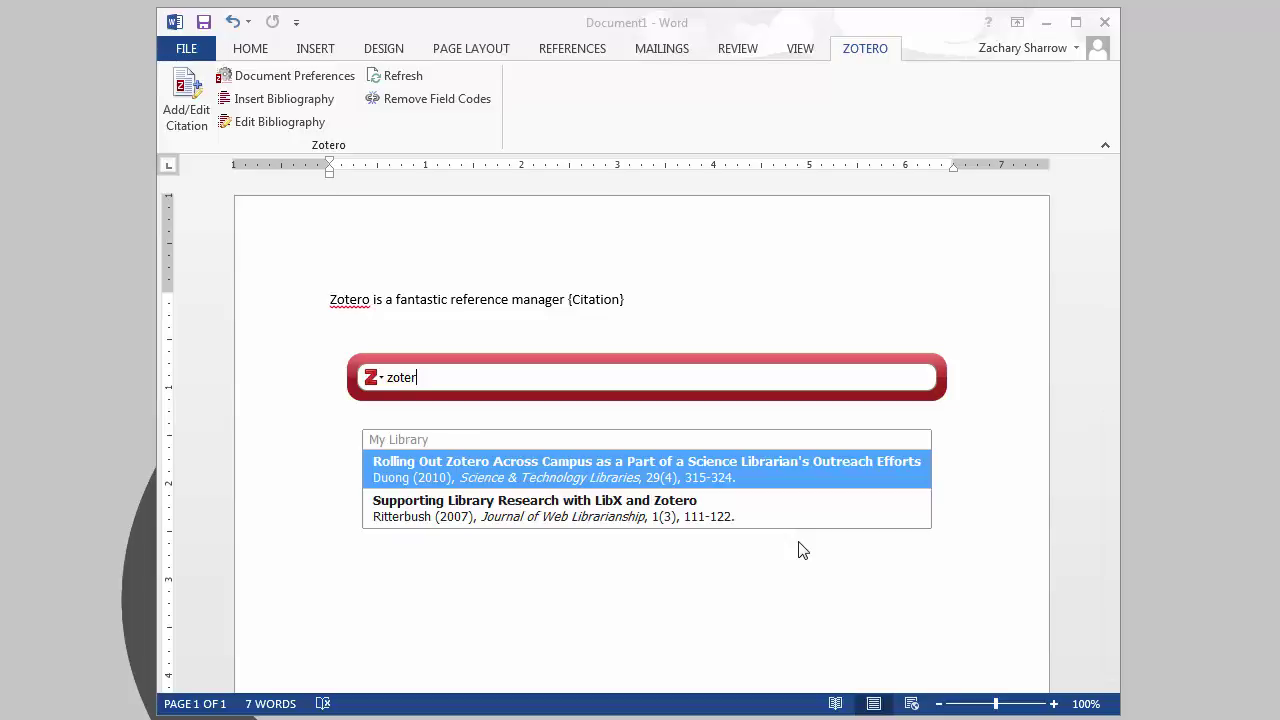
pyautogui.click(631, 462)
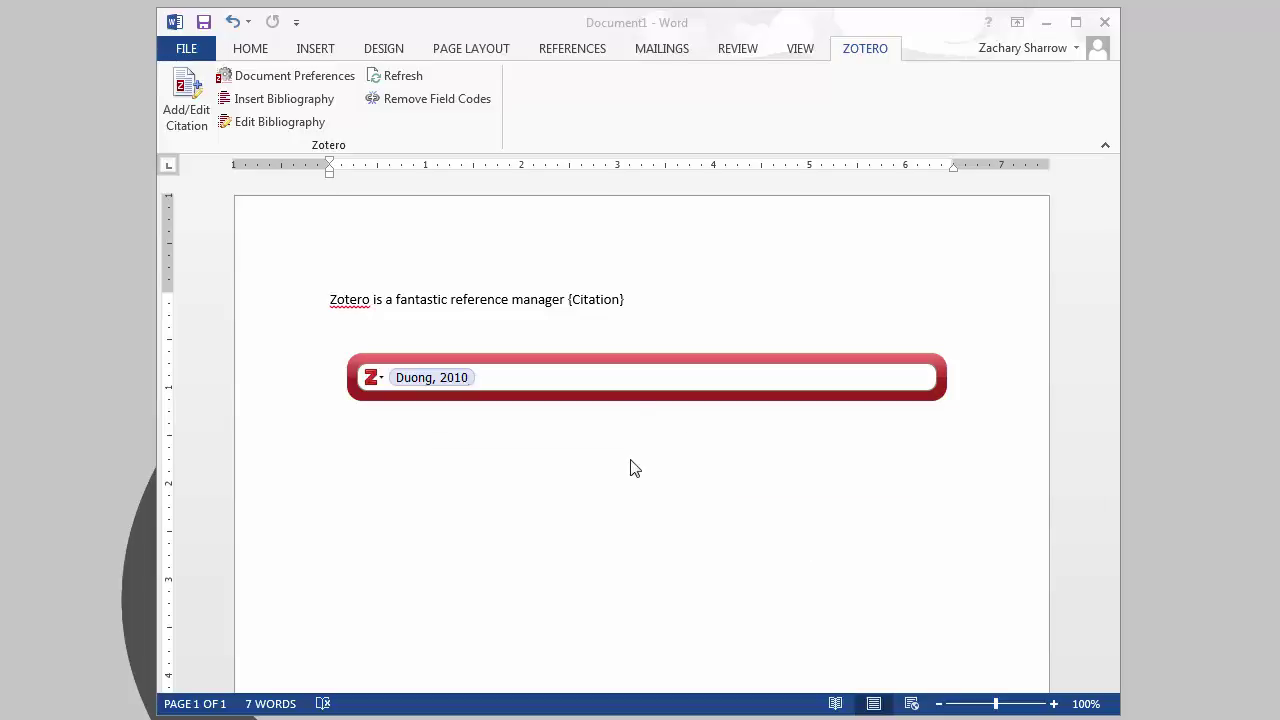
pyautogui.write('zote')
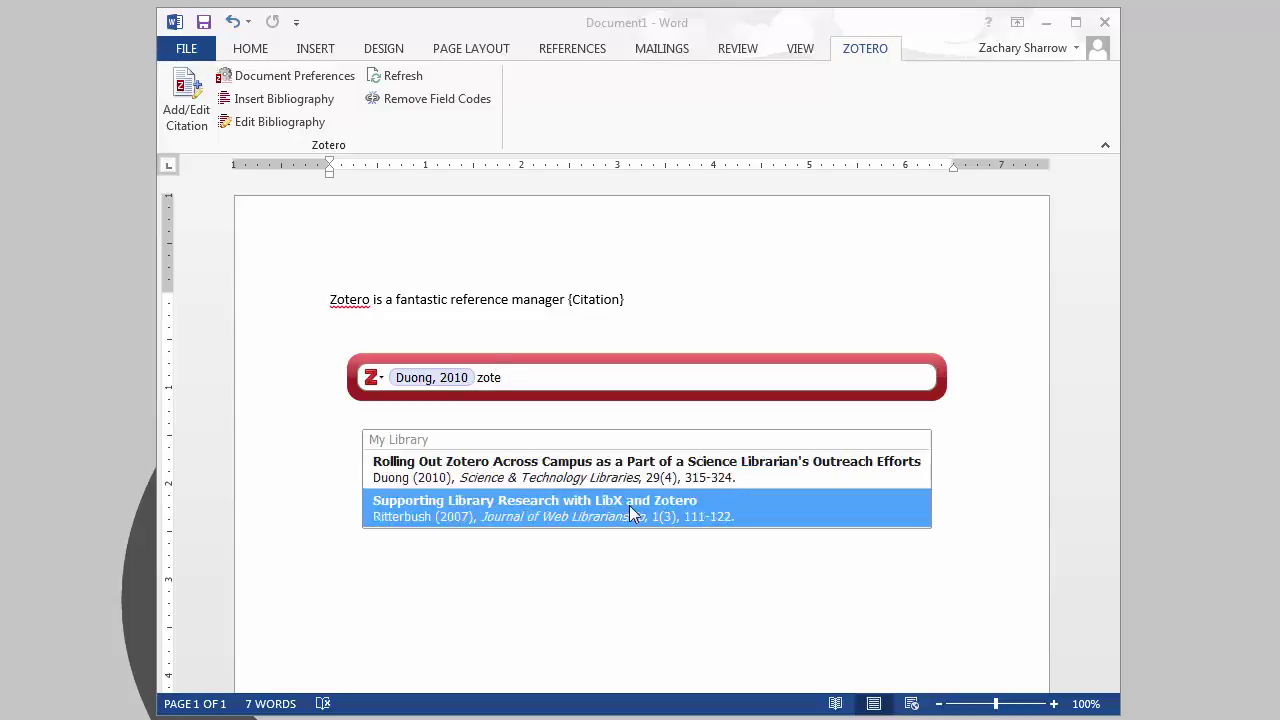
pyautogui.click(630, 505)
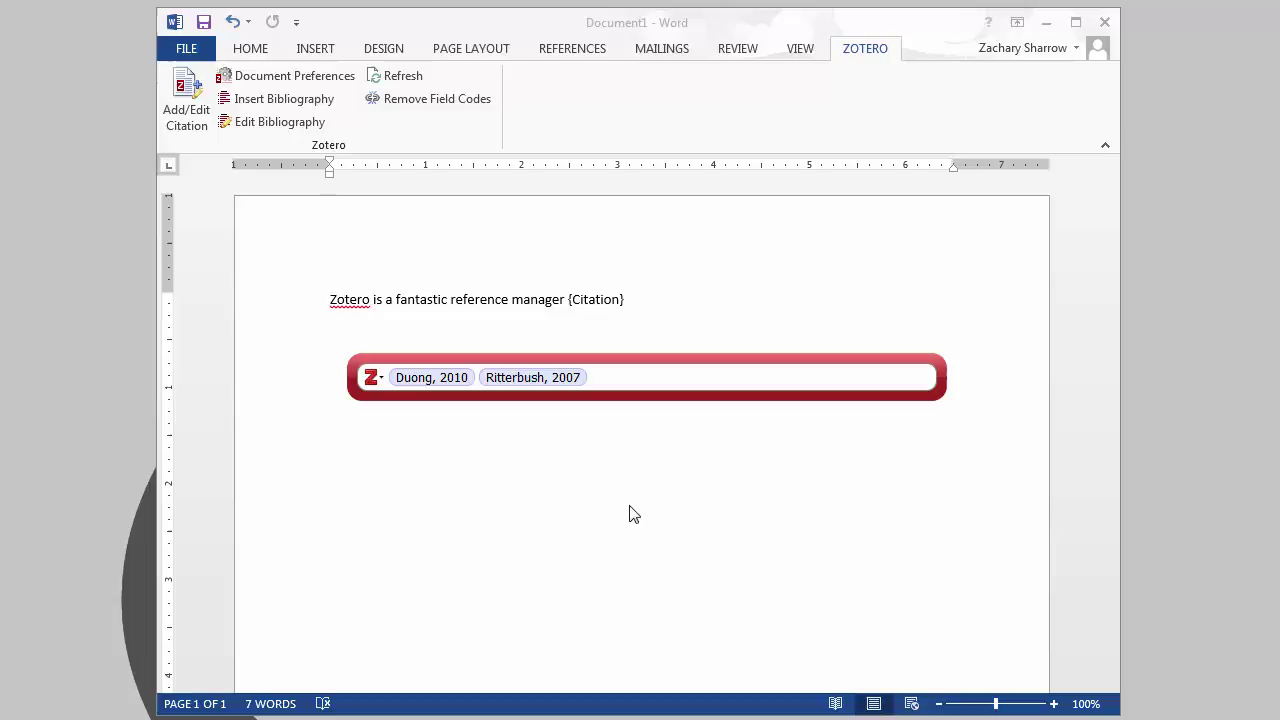
pyautogui.press('Return')
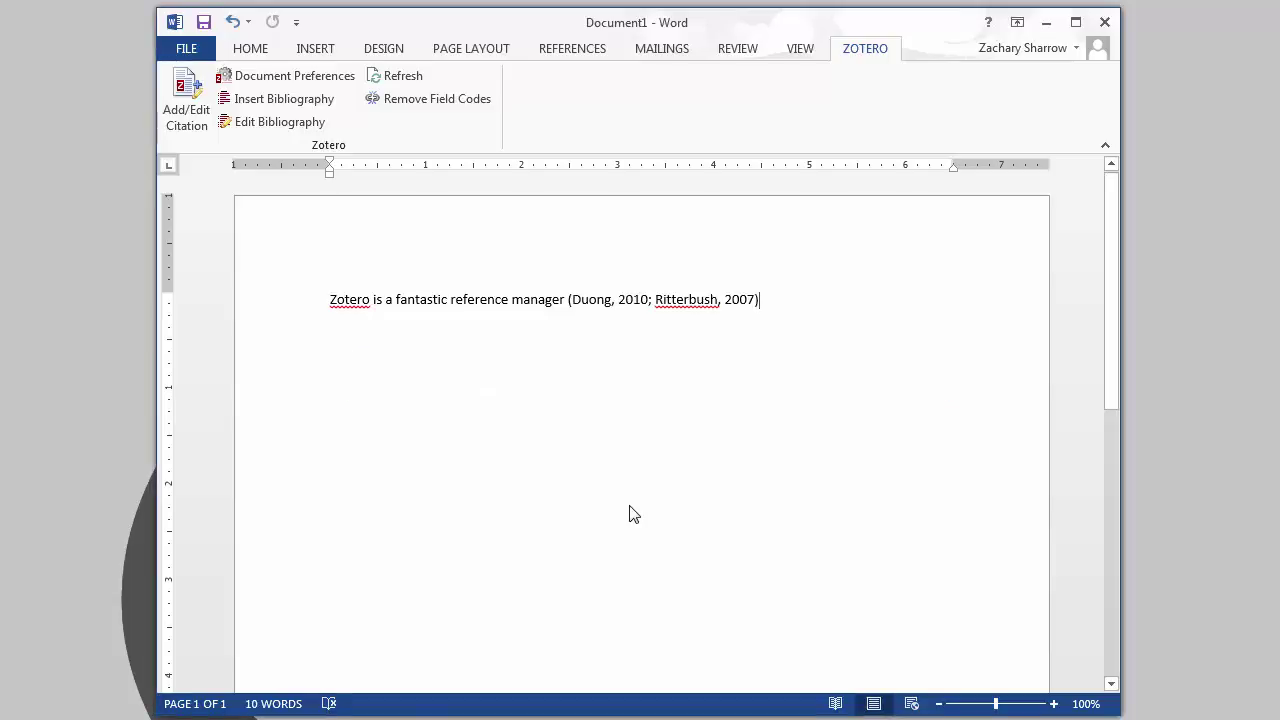
pyautogui.write('.')
pyautogui.press('Return')
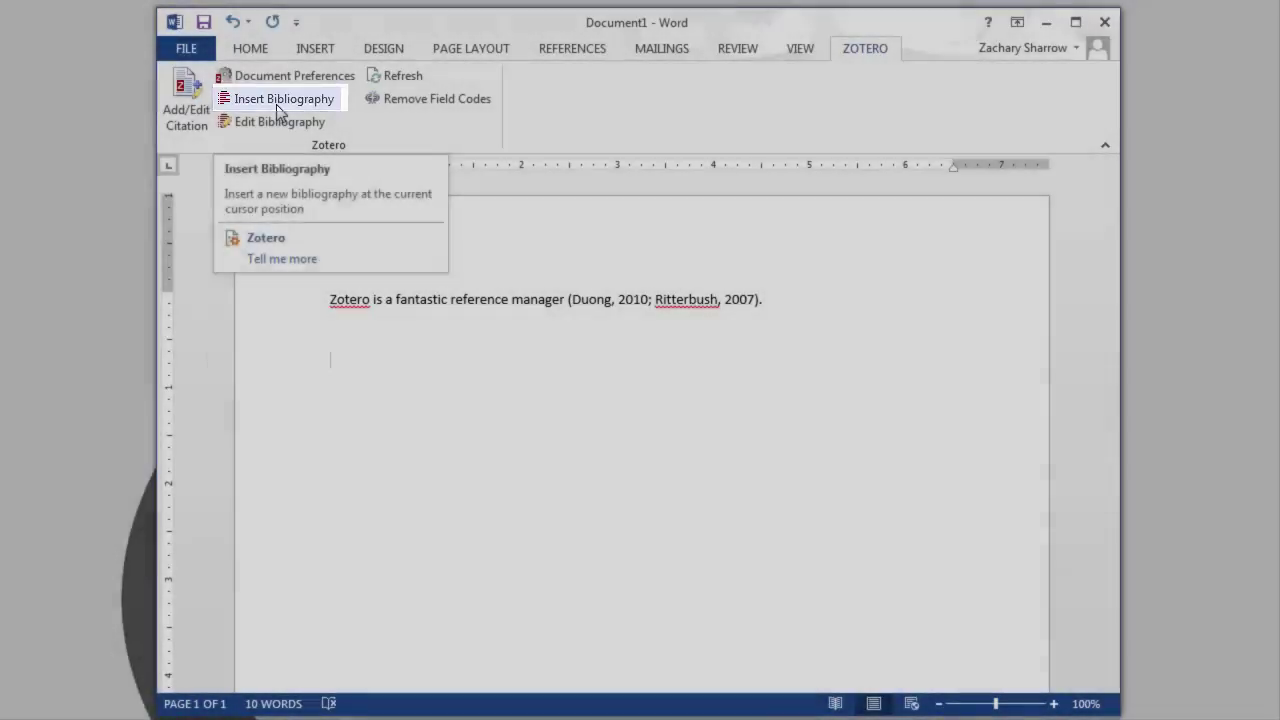
# Insert a Zotero bibliography of the cited works below the sentence
pyautogui.click(279, 100)
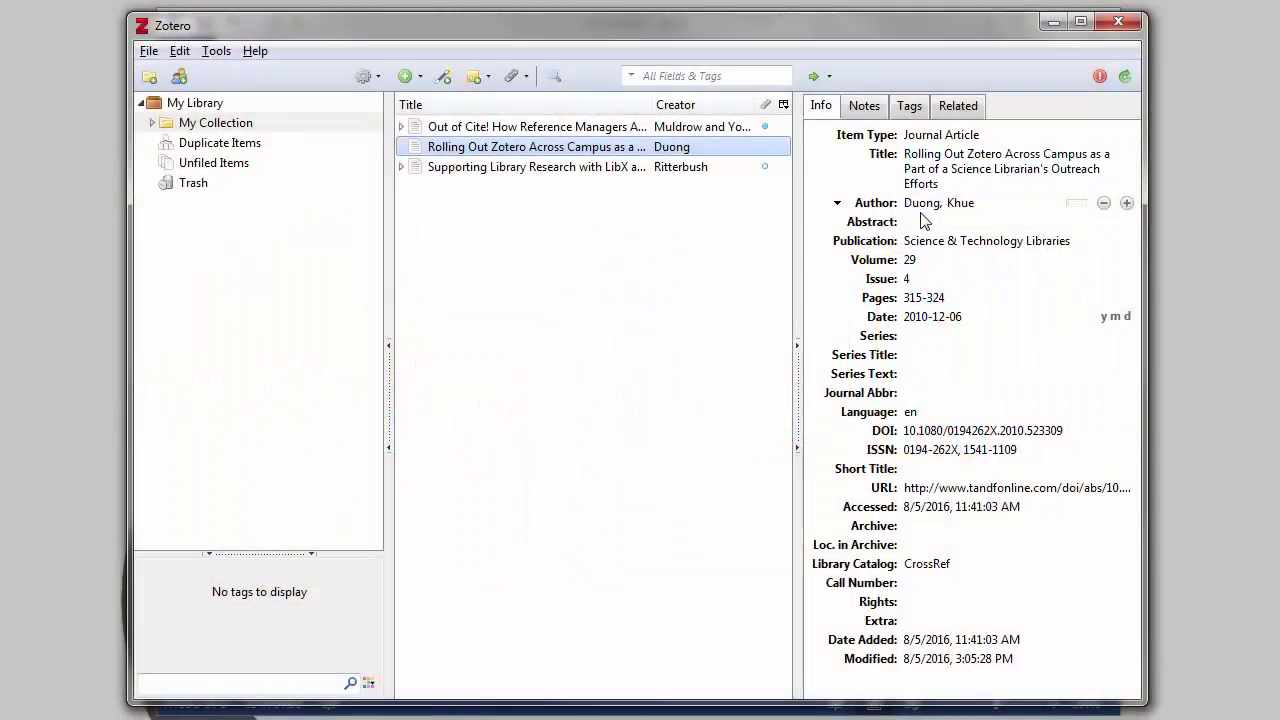
# Change the Duong author surname to 'jk;jkl;gsad' and refresh Word's citation and bibliography
pyautogui.click(921, 203)
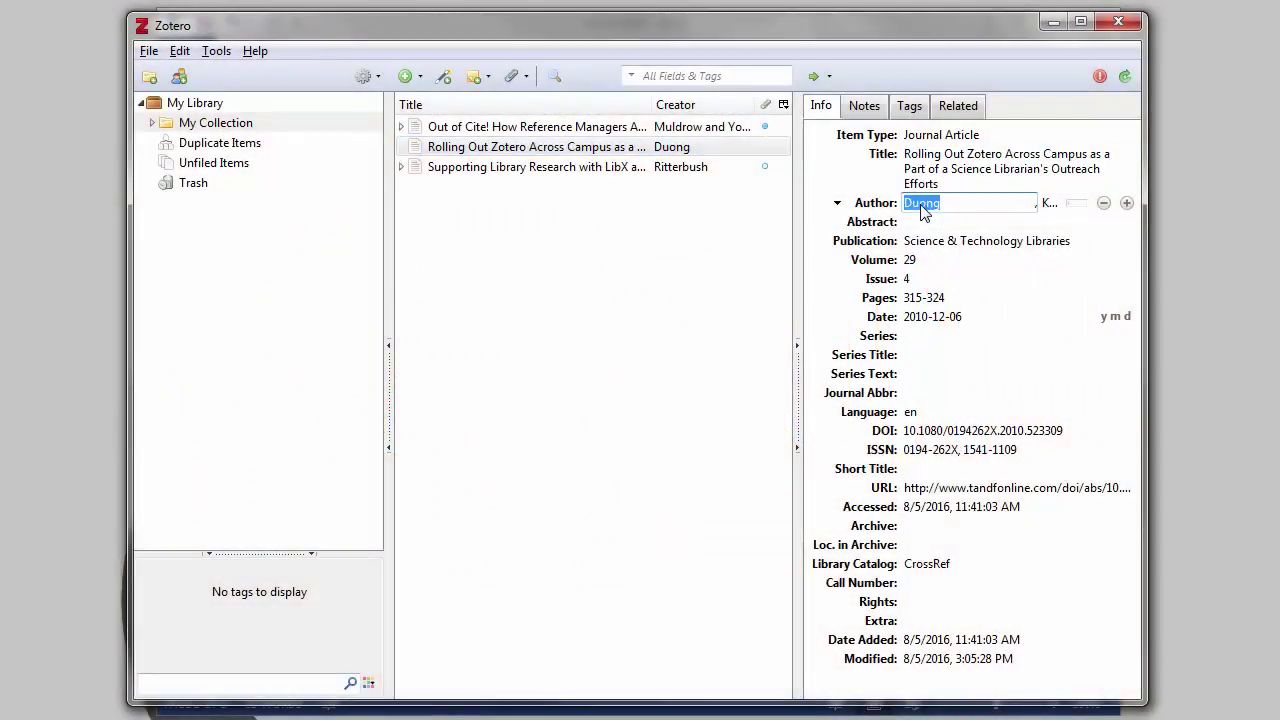
pyautogui.write('jk;jkl;gsad')
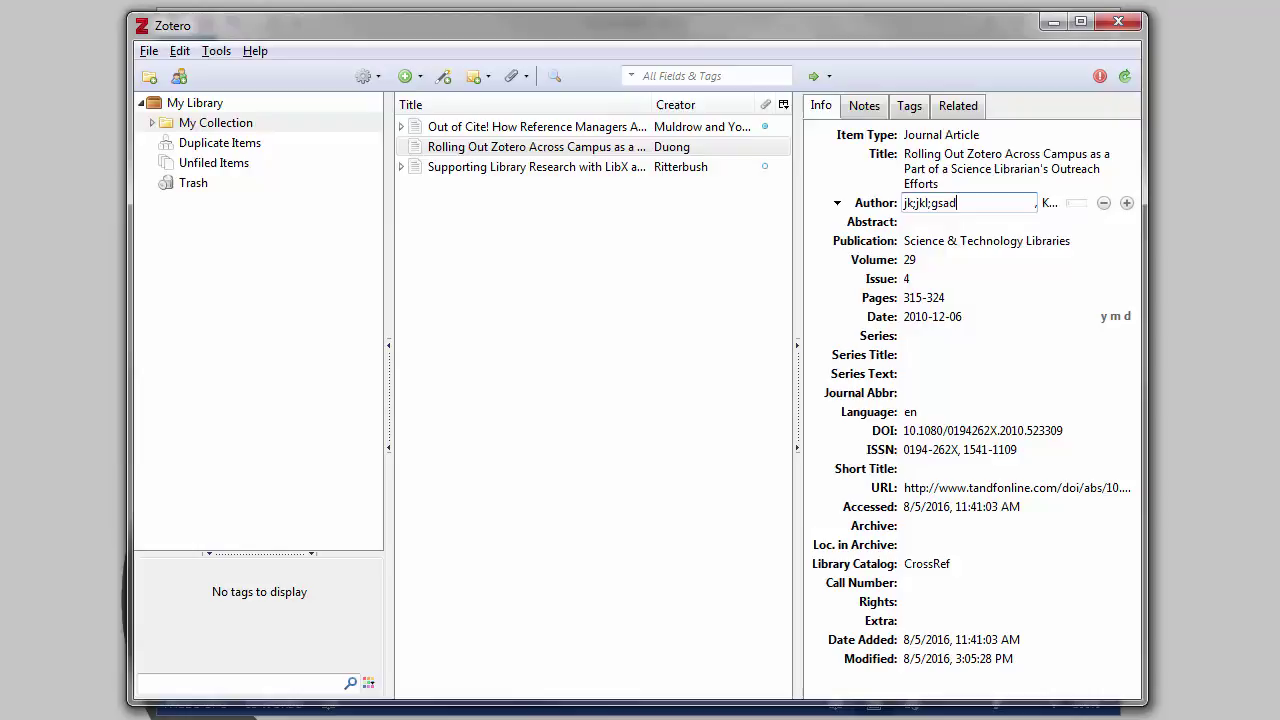
pyautogui.press('Return')
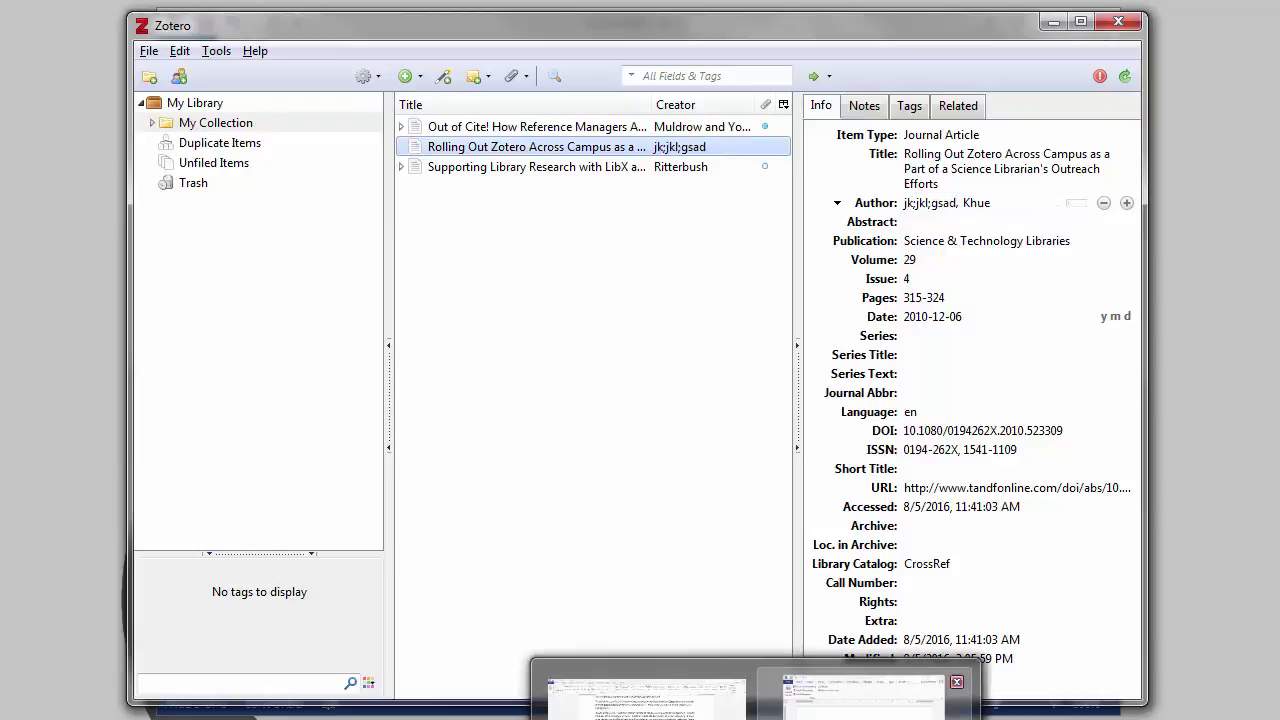
pyautogui.click(634, 686)
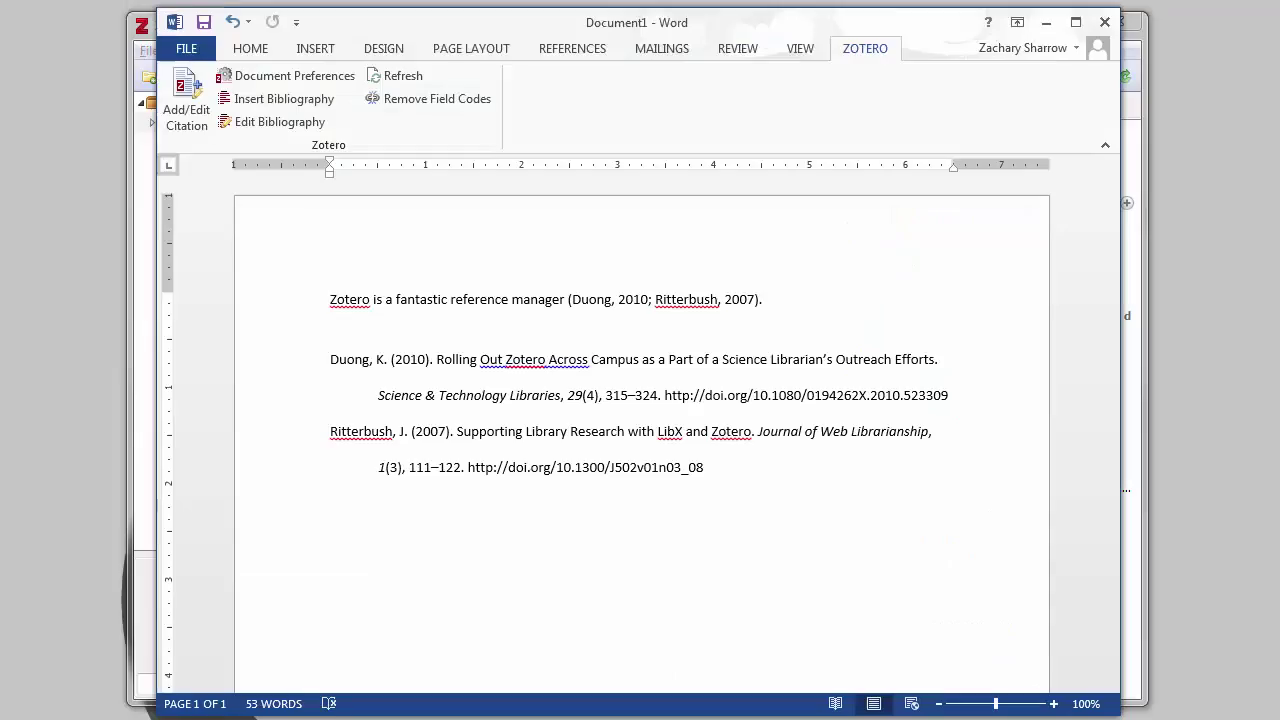
pyautogui.click(413, 77)
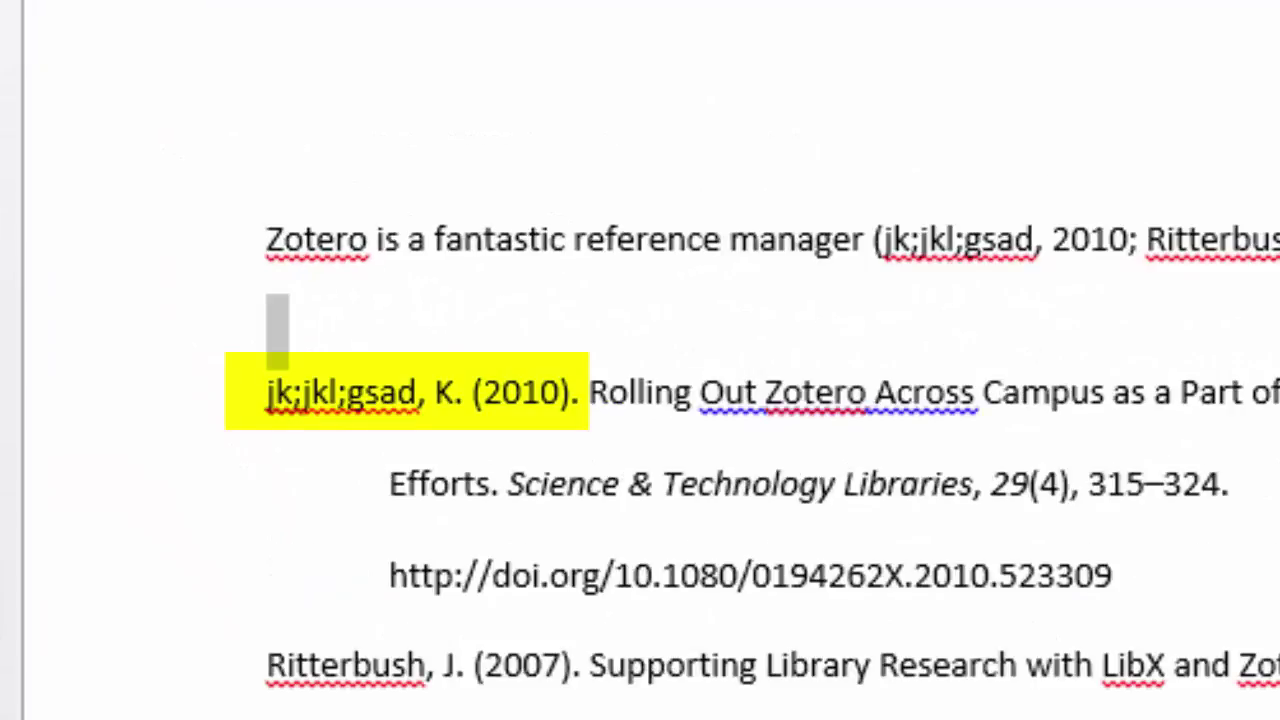